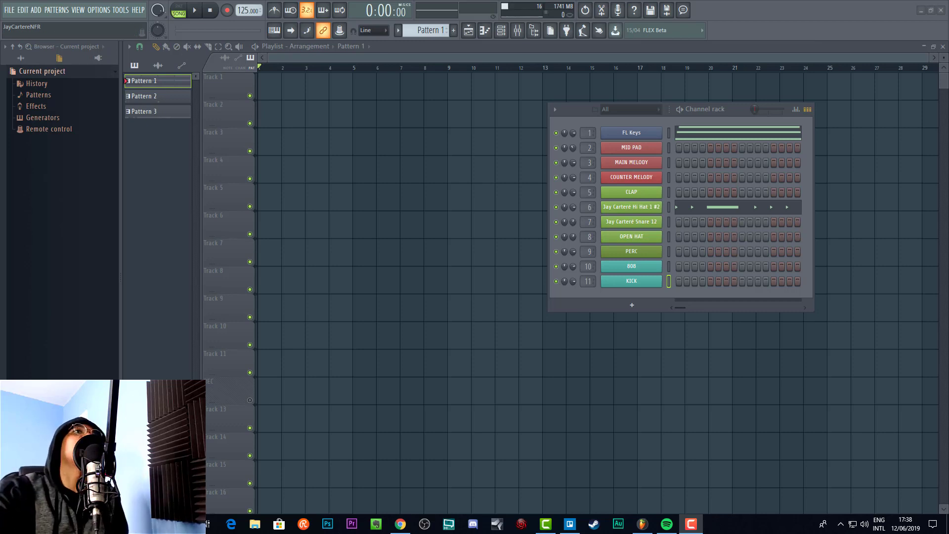
- Check the channel rack's add-plugin list, then open the mixer with F9 and raise it
click(633, 307)
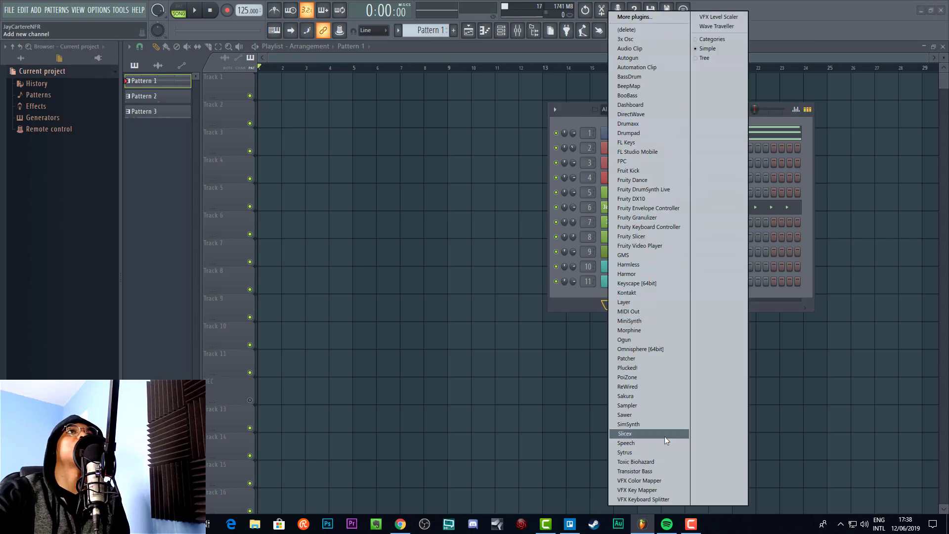
click(591, 303)
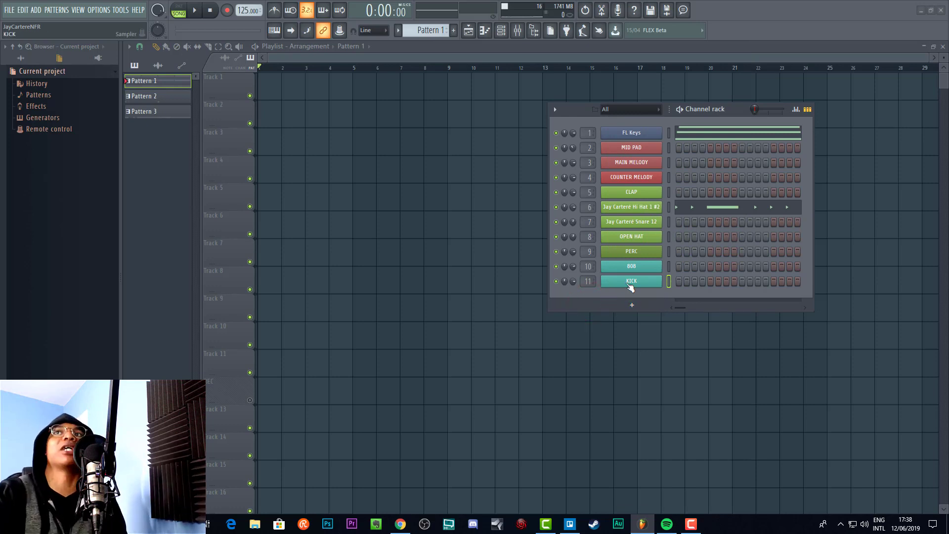
key(F9)
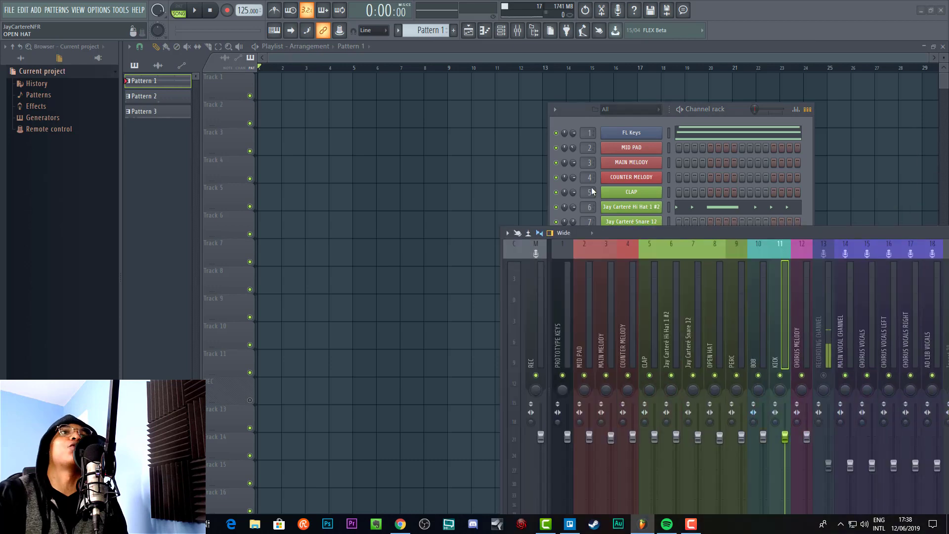
drag(720, 229, 284, 145)
- Browse the KICK track's slot 3 effects, delete the stray Pattern 1 clip, and bring the channel rack forward
click(827, 209)
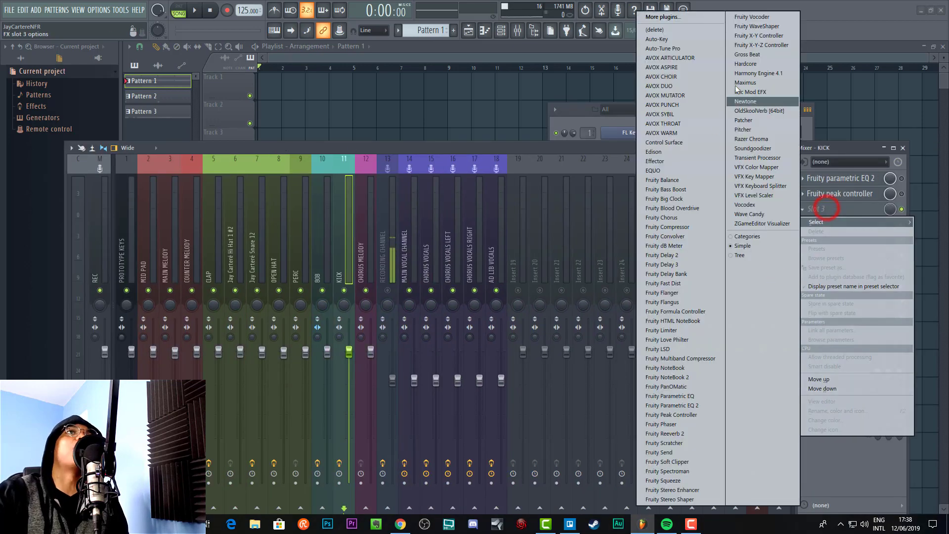
click(583, 146)
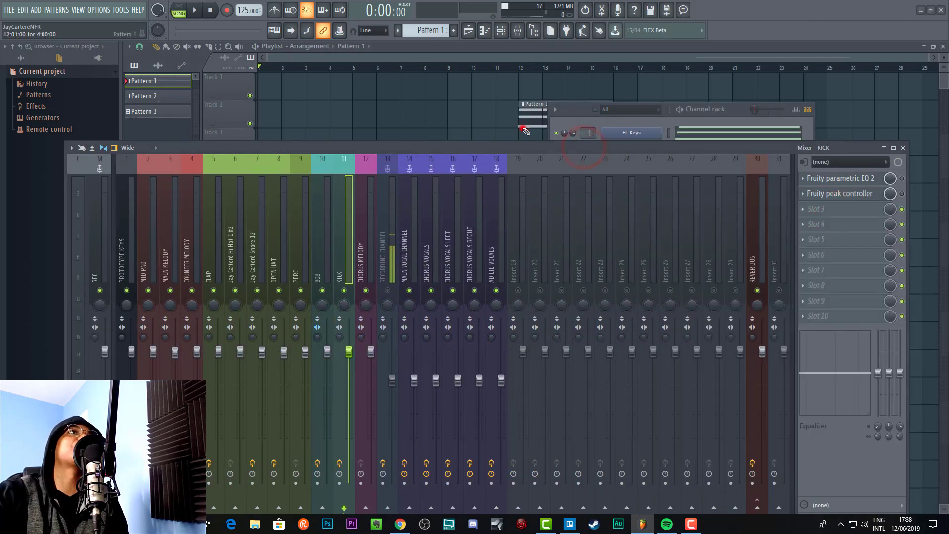
right_click(528, 123)
click(586, 113)
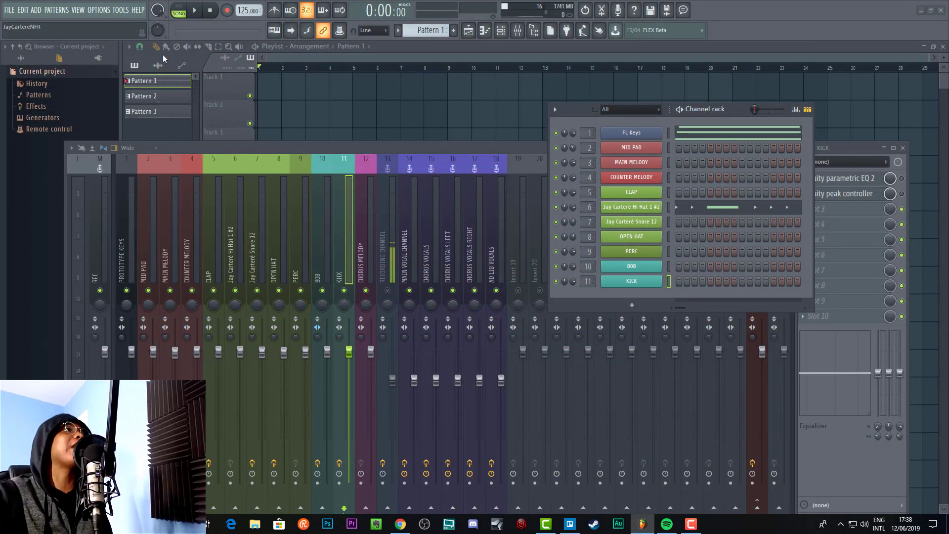
- Switch to pattern mode and open Manage plugins from the OPTIONS menu
click(178, 6)
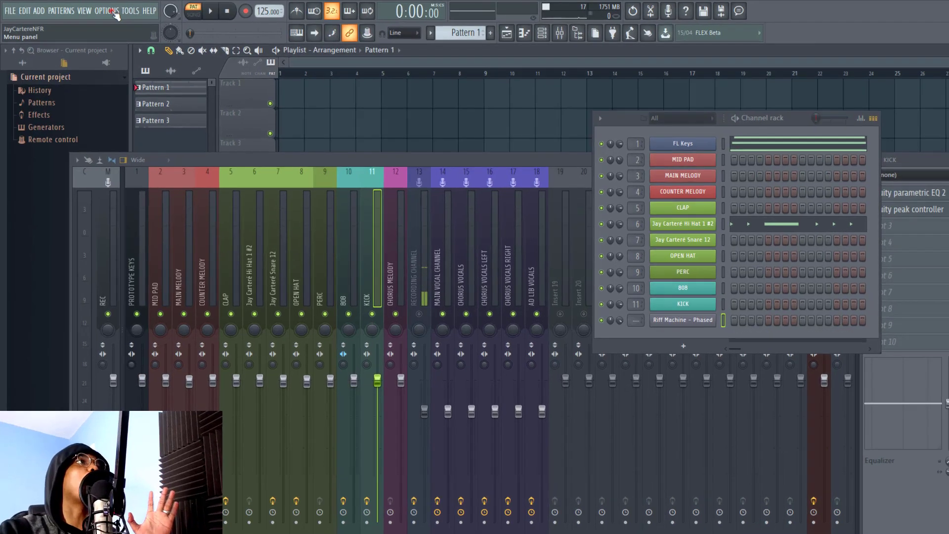
click(112, 11)
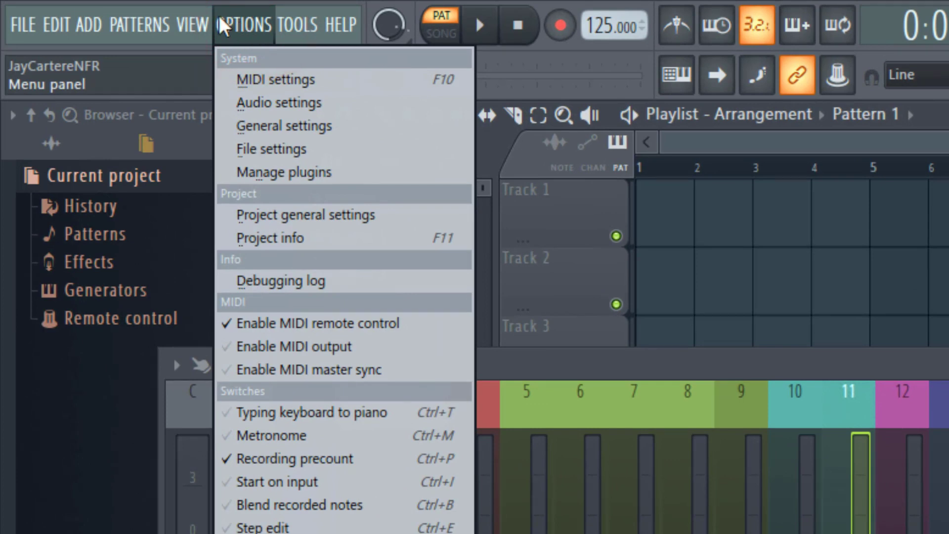
click(232, 24)
click(233, 24)
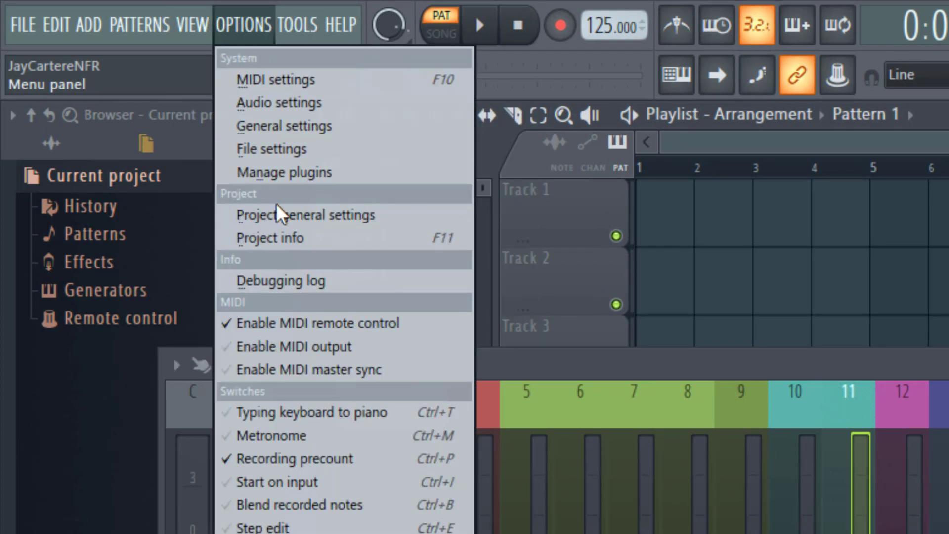
click(292, 174)
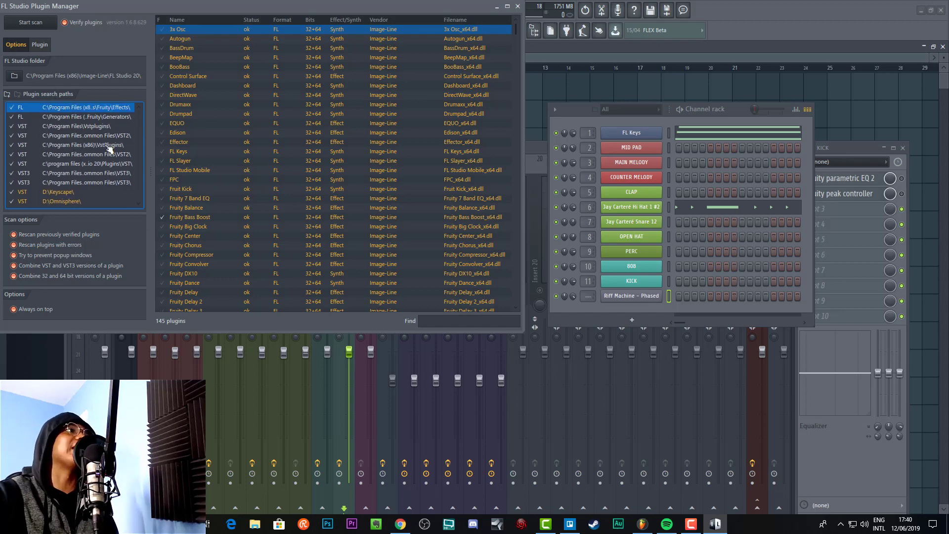
scroll(84, 151, down, 1)
scroll(88, 148, up, 1)
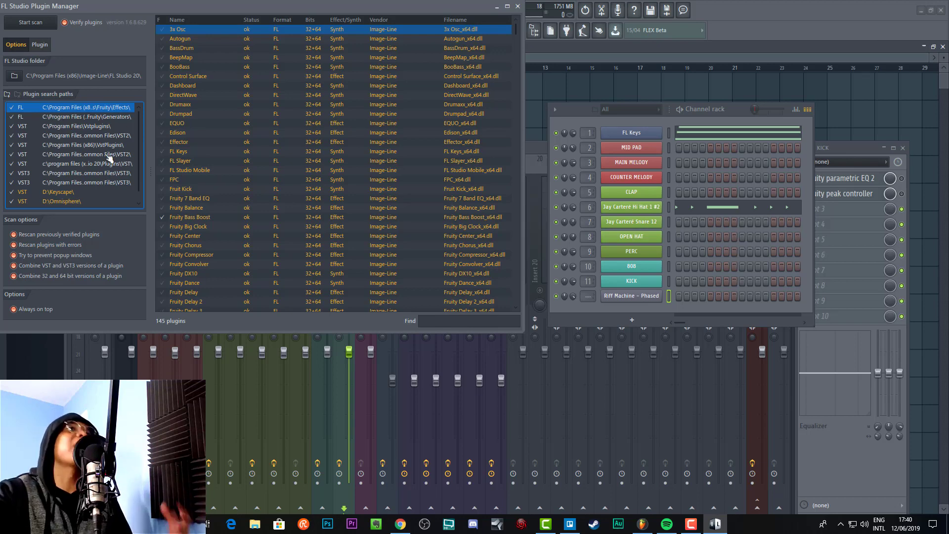
scroll(328, 160, down, 3)
scroll(328, 160, down, 1)
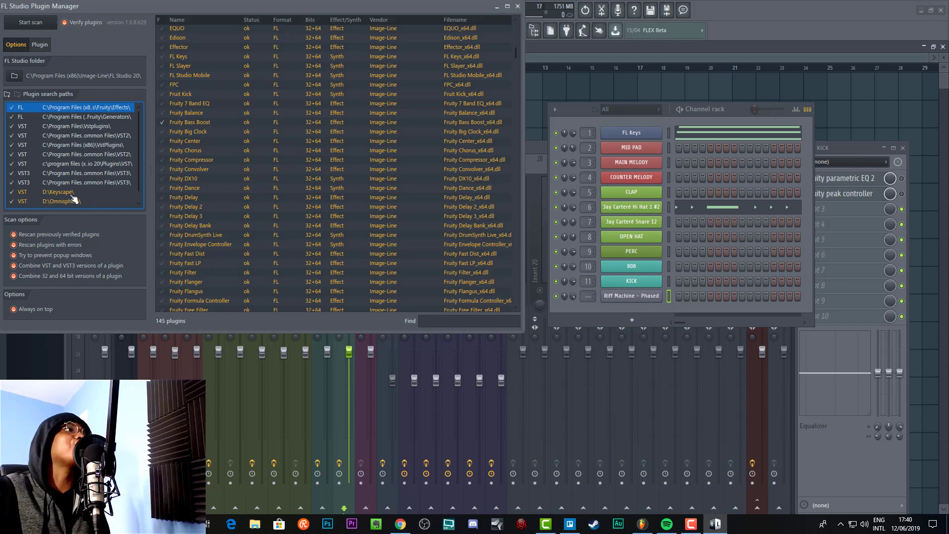
scroll(76, 199, down, 1)
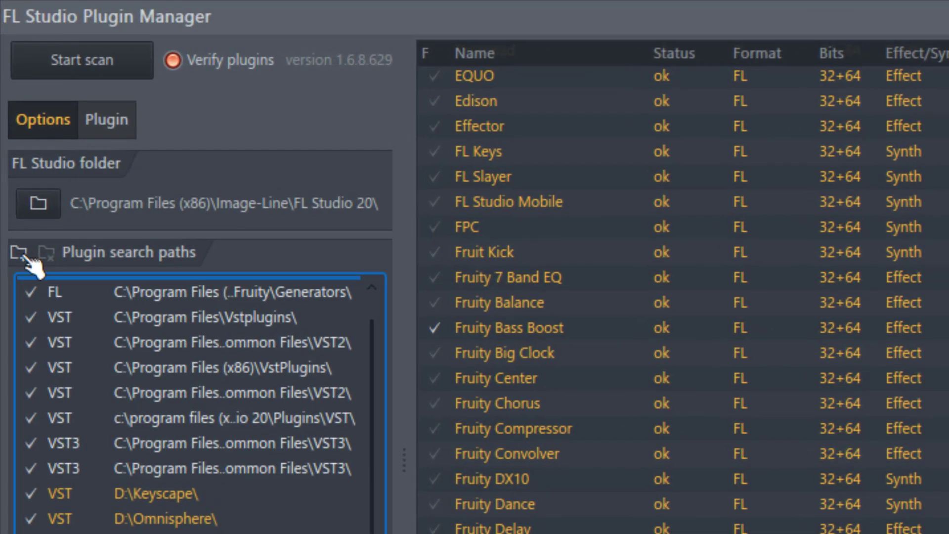
- Add a plugin search folder, selecting Seagate Expansion Drive (D:) in the folder chooser
click(18, 247)
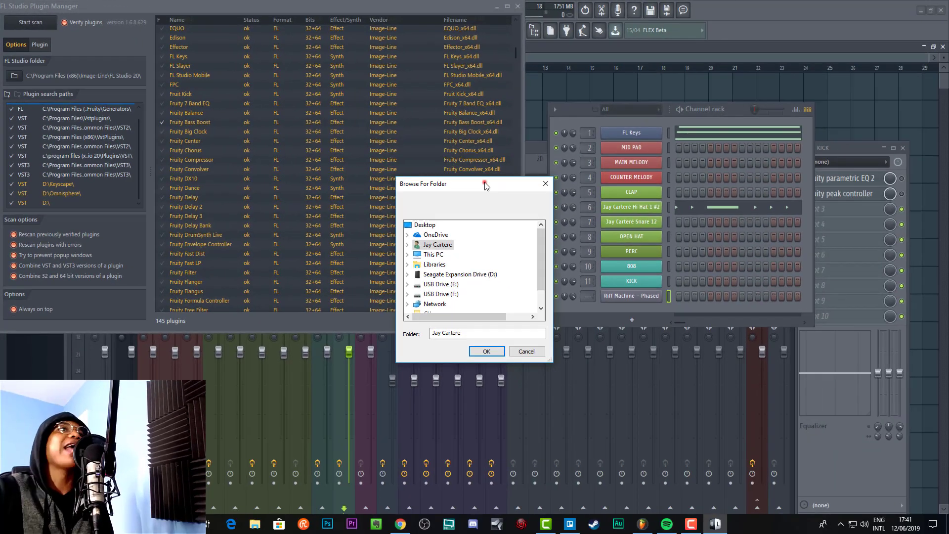
drag(635, 242, 588, 131)
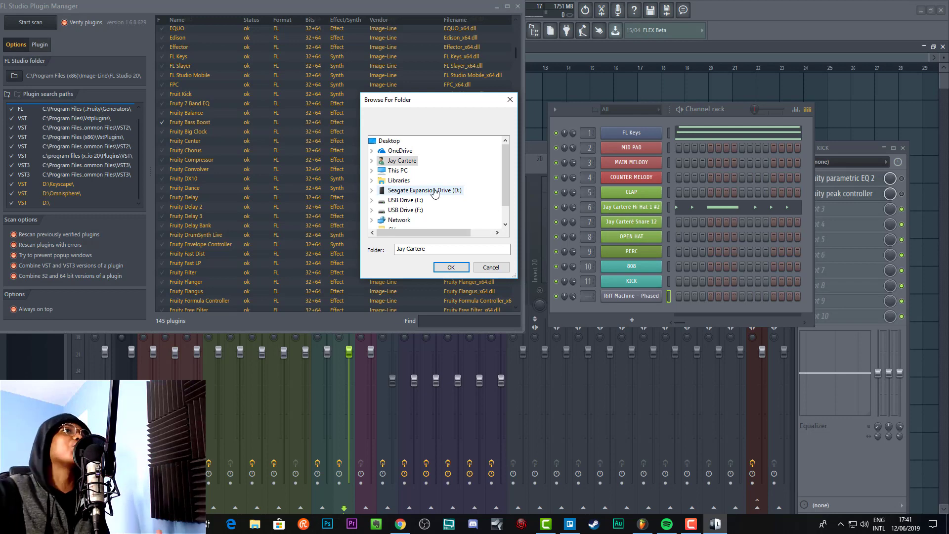
click(433, 189)
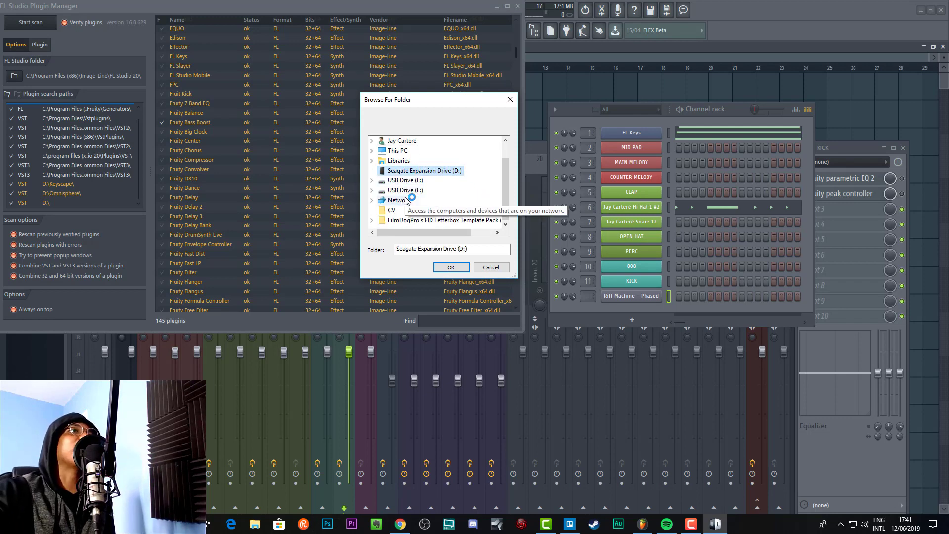
- Look through the folder tree, then cancel the browser, leaving D:\ in the search paths
scroll(402, 179, down, 1)
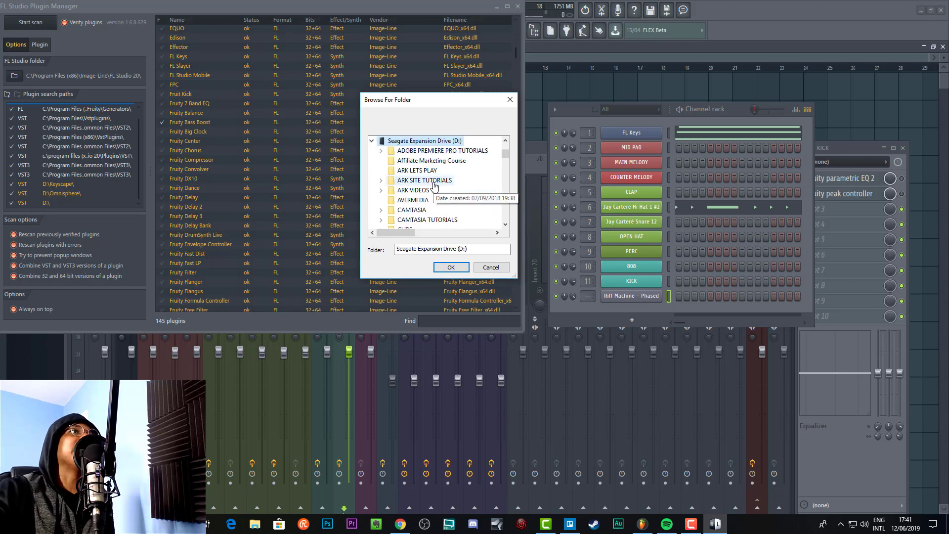
scroll(401, 185, down, 5)
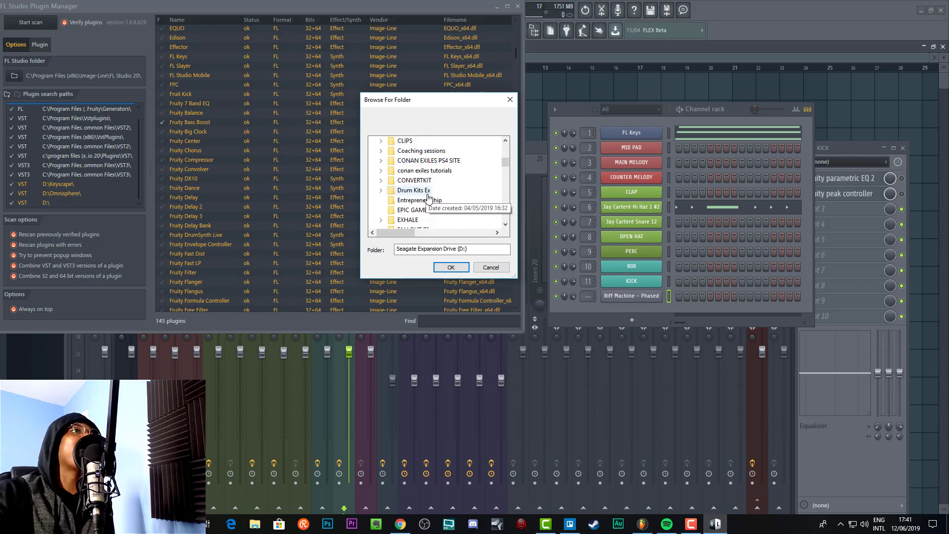
scroll(432, 207, down, 1)
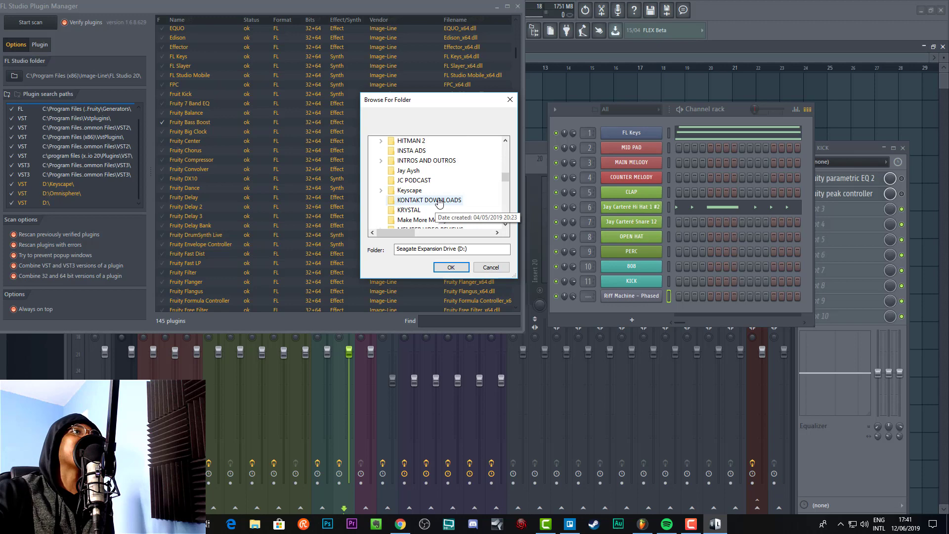
scroll(438, 204, down, 3)
scroll(434, 212, up, 3)
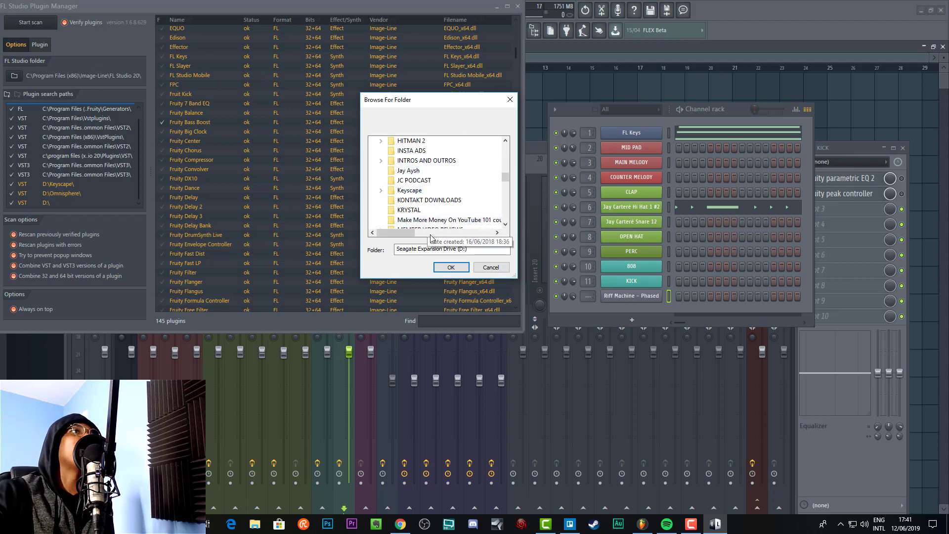
scroll(428, 222, down, 10)
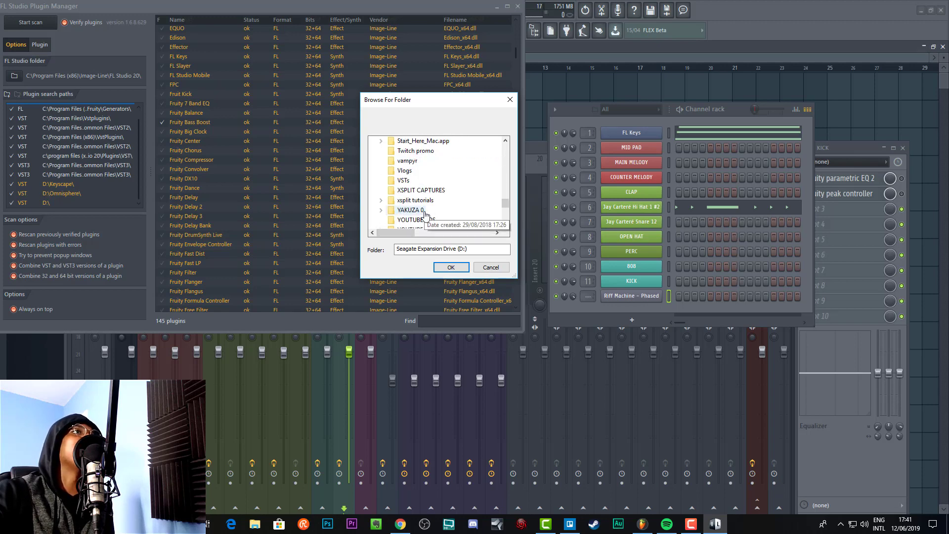
scroll(426, 212, up, 5)
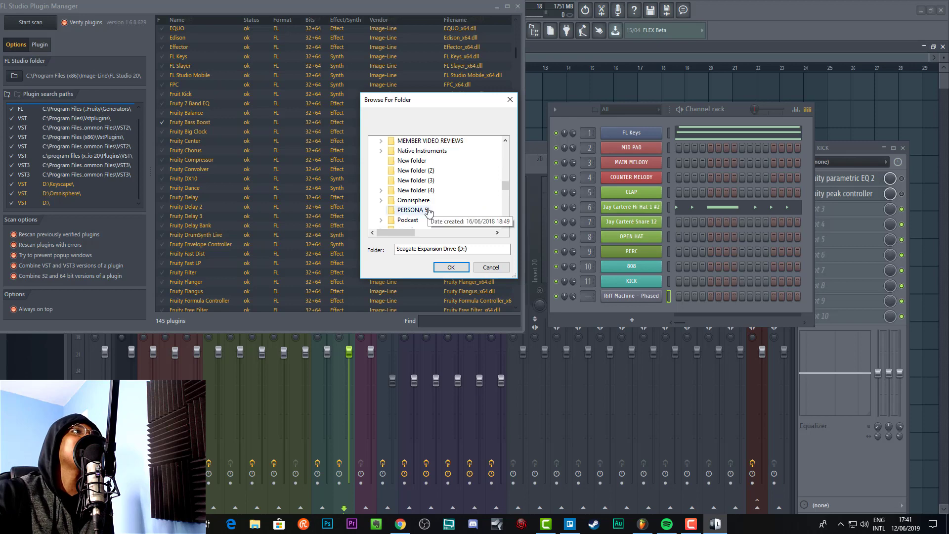
scroll(428, 212, up, 5)
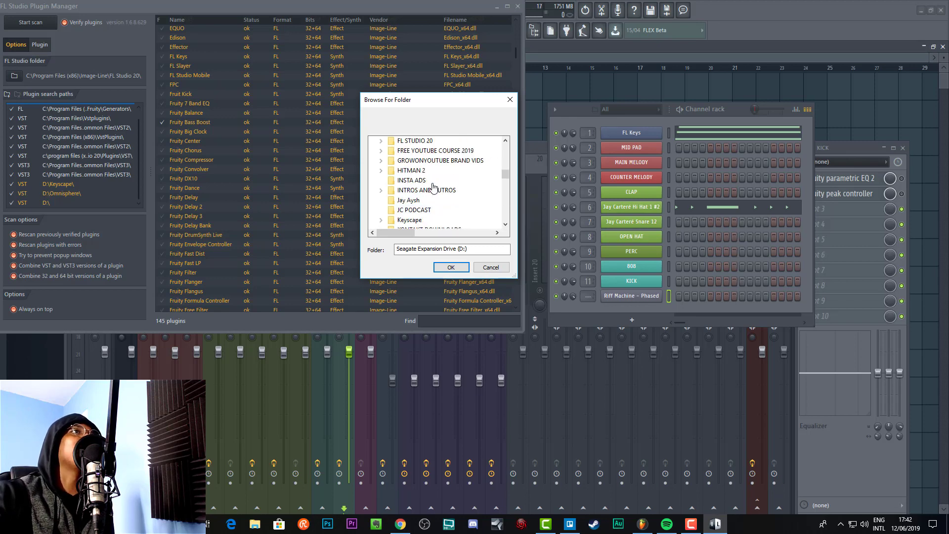
scroll(433, 186, up, 3)
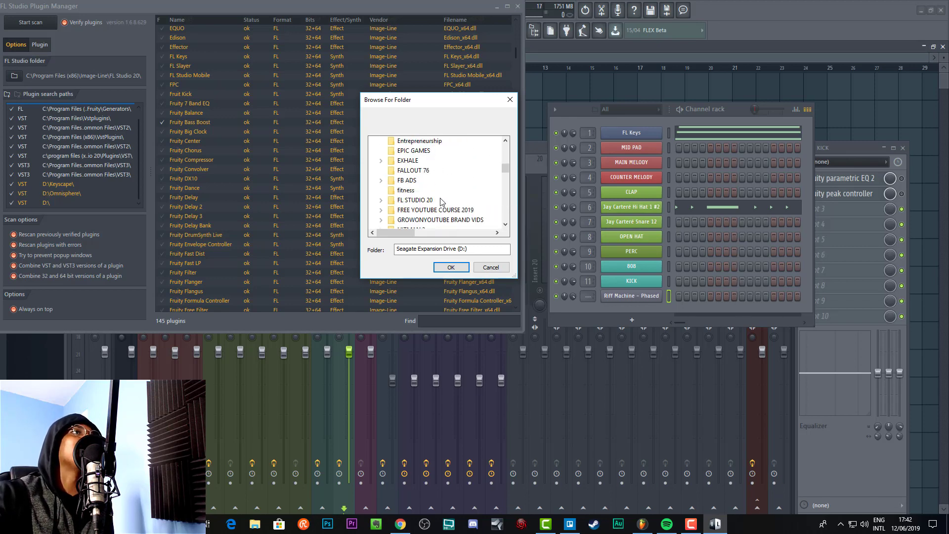
scroll(437, 196, down, 8)
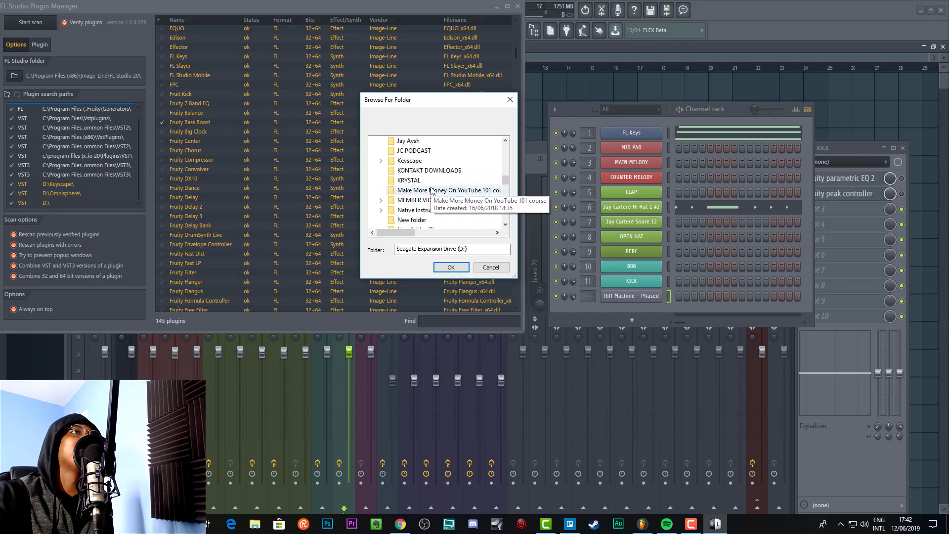
scroll(431, 192, down, 5)
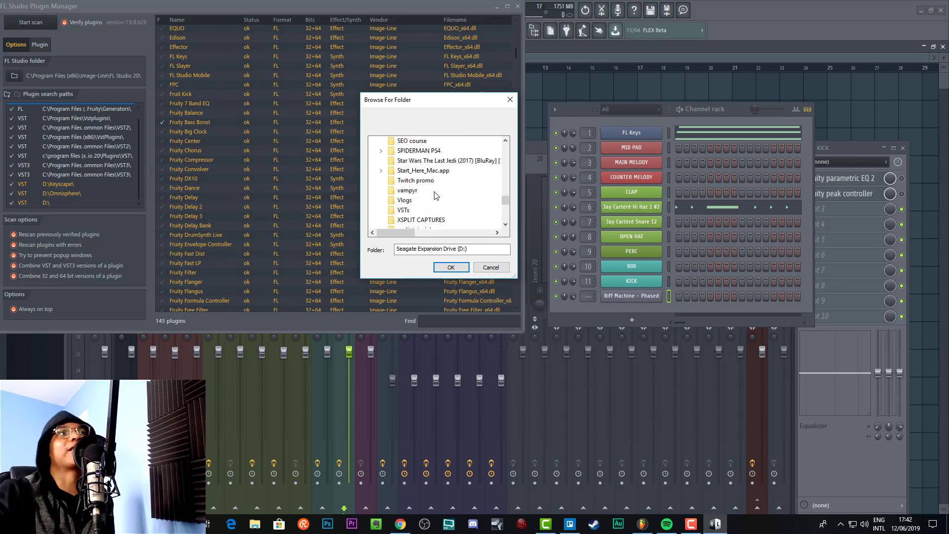
scroll(435, 197, down, 4)
scroll(437, 207, up, 4)
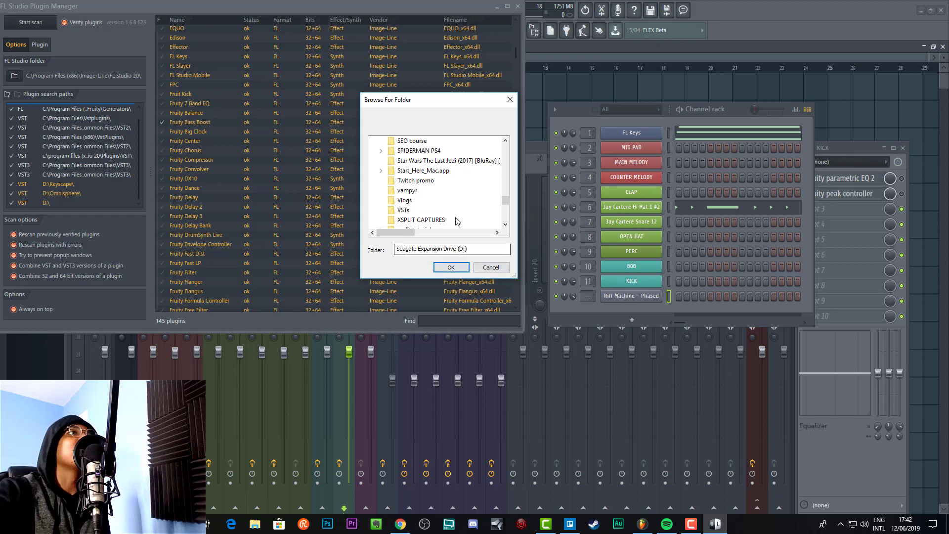
scroll(415, 184, up, 1)
scroll(415, 184, up, 5)
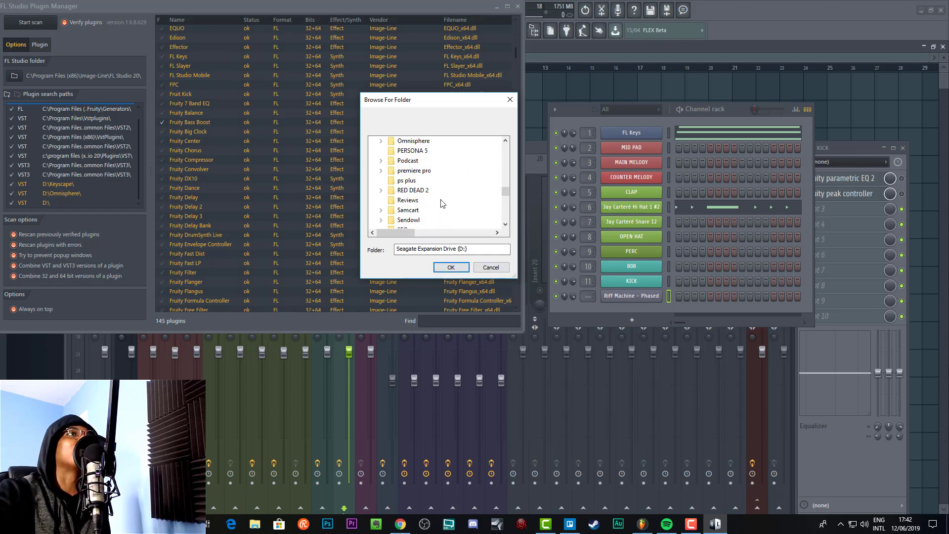
scroll(441, 203, down, 2)
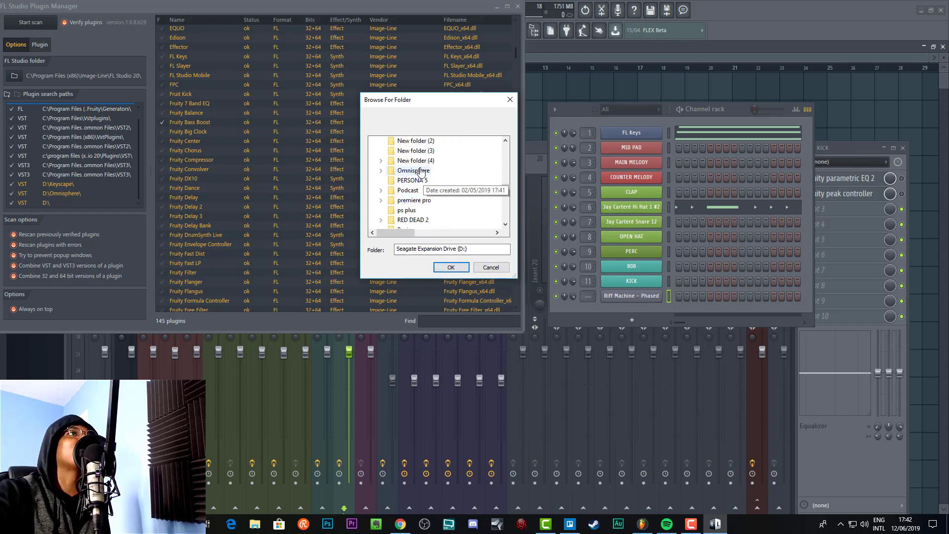
click(491, 267)
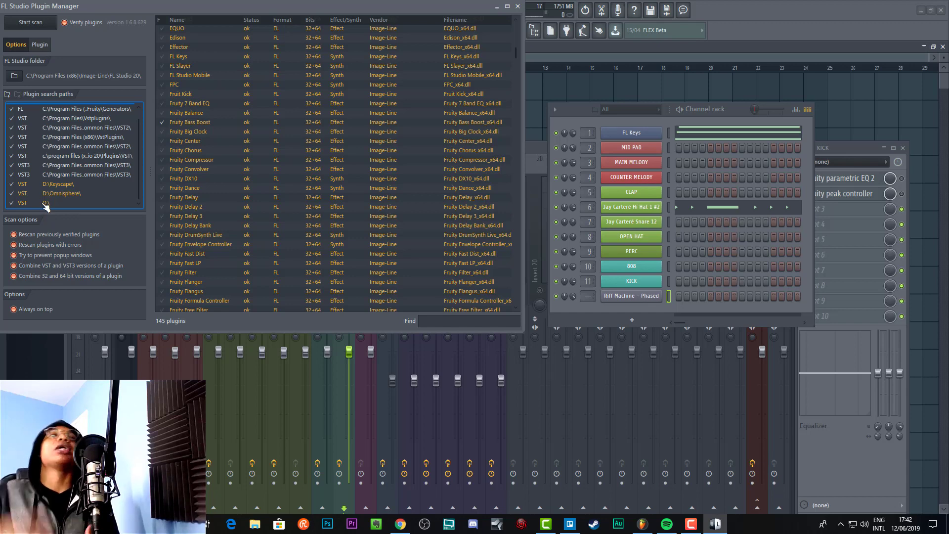
- Start a plugin scan, dismiss the AVOX ARTICULATOR and ASPIRE notices, and skip CHOIR, DUO and MUTATOR
click(39, 23)
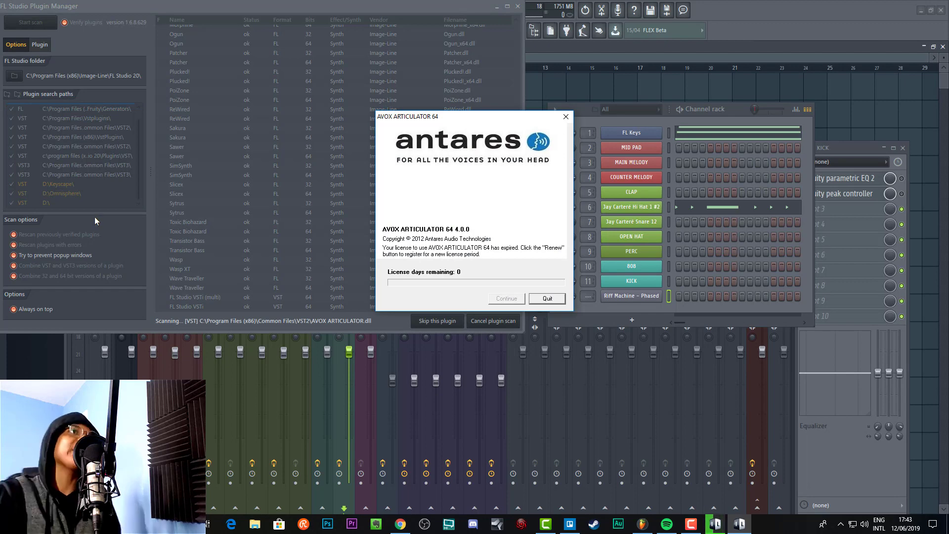
click(547, 299)
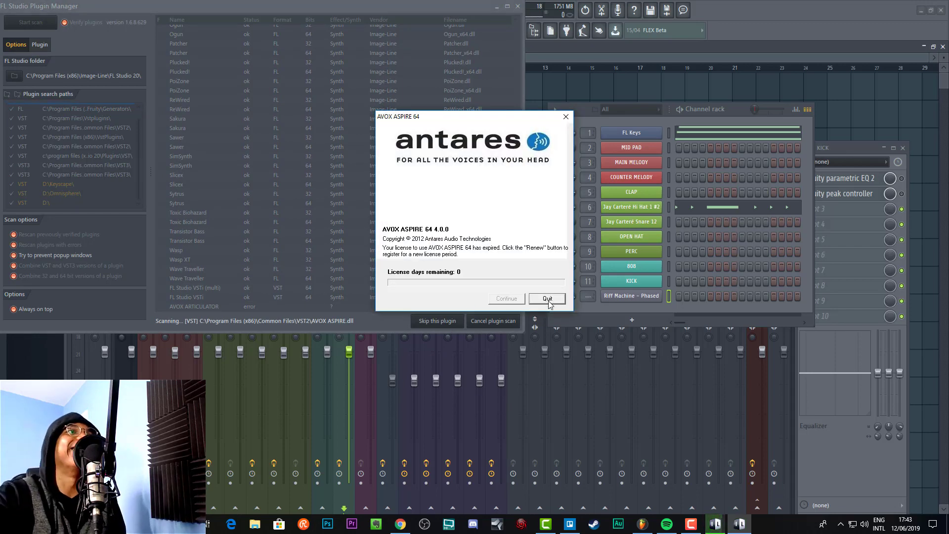
click(547, 299)
click(440, 323)
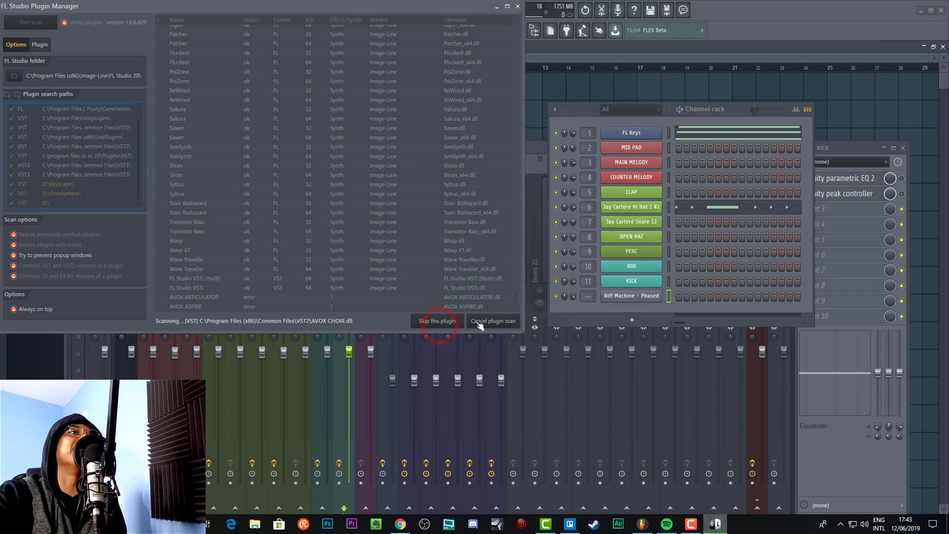
click(438, 322)
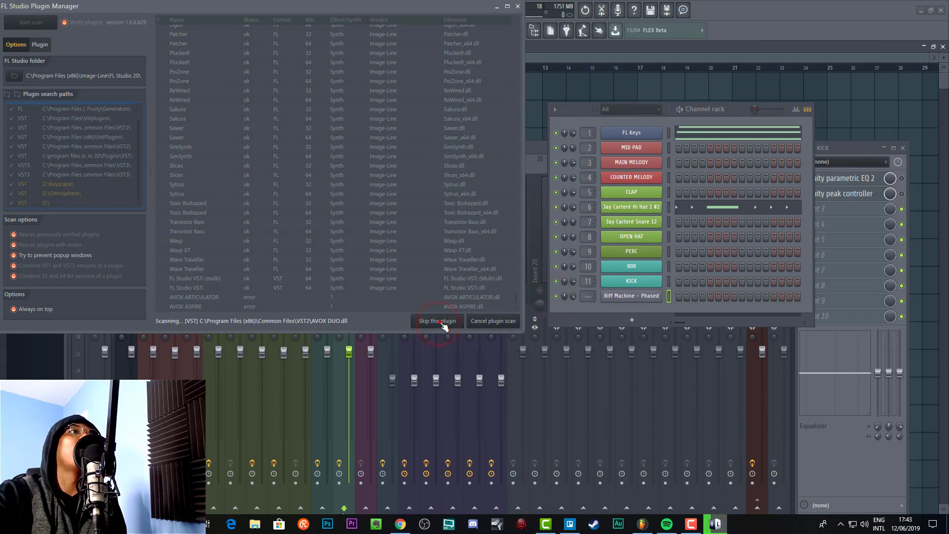
click(440, 322)
click(440, 322)
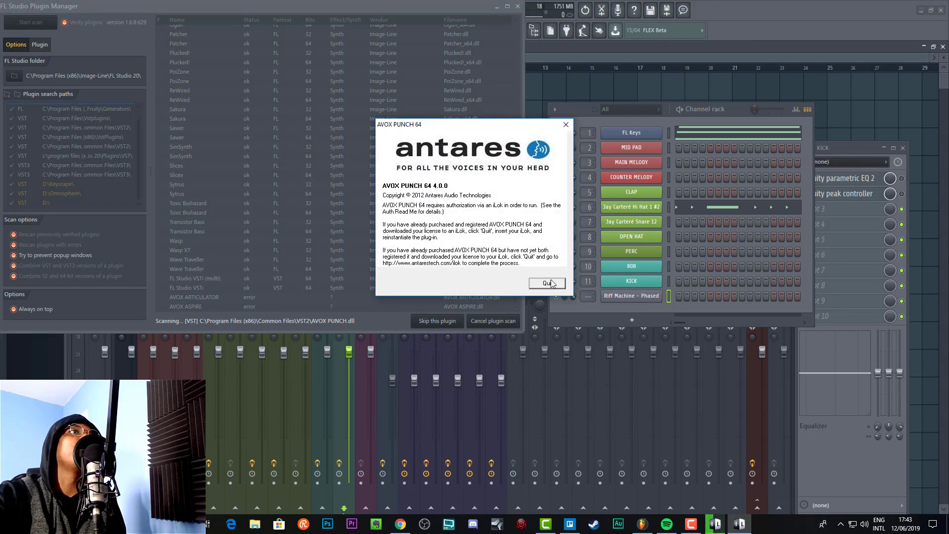
- Dismiss the AVOX PUNCH, SYBIL, THROAT and WARM notices, then cancel the plugin scan
click(548, 283)
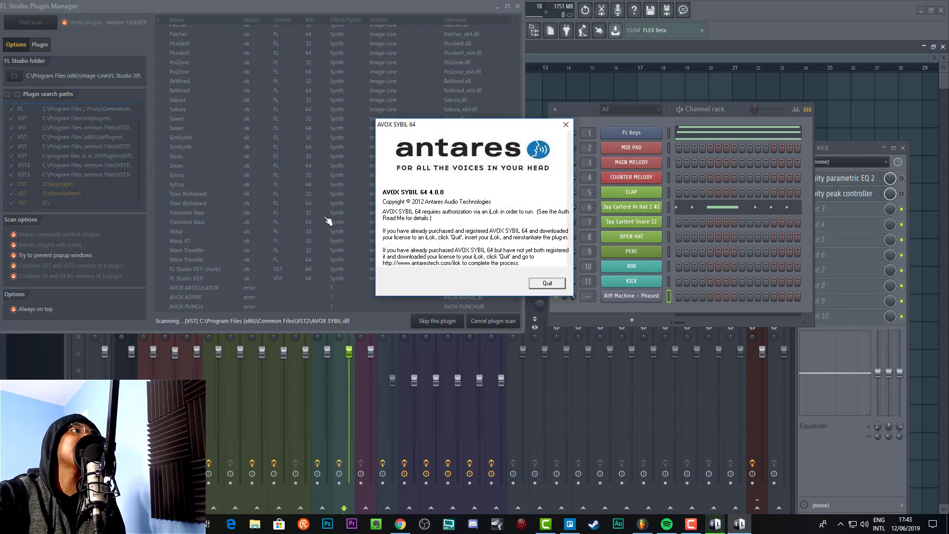
click(565, 124)
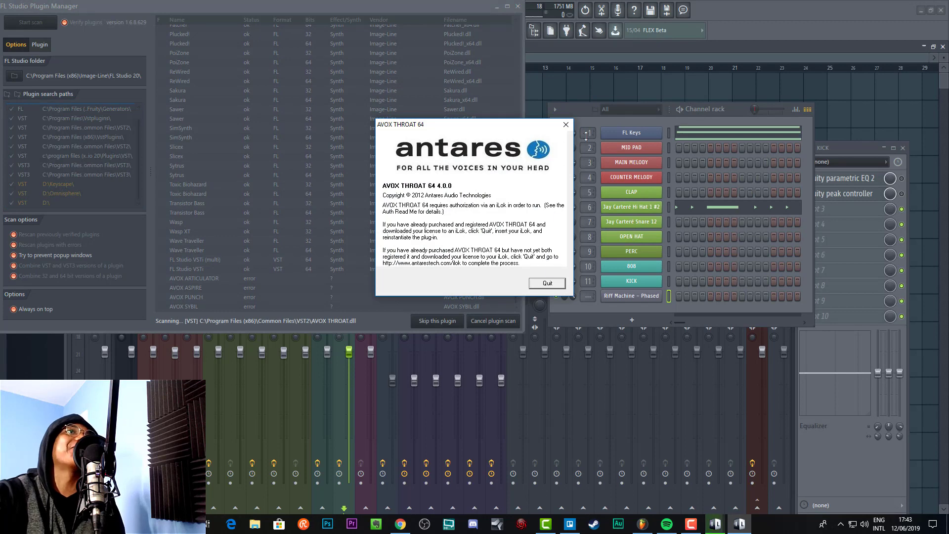
click(566, 124)
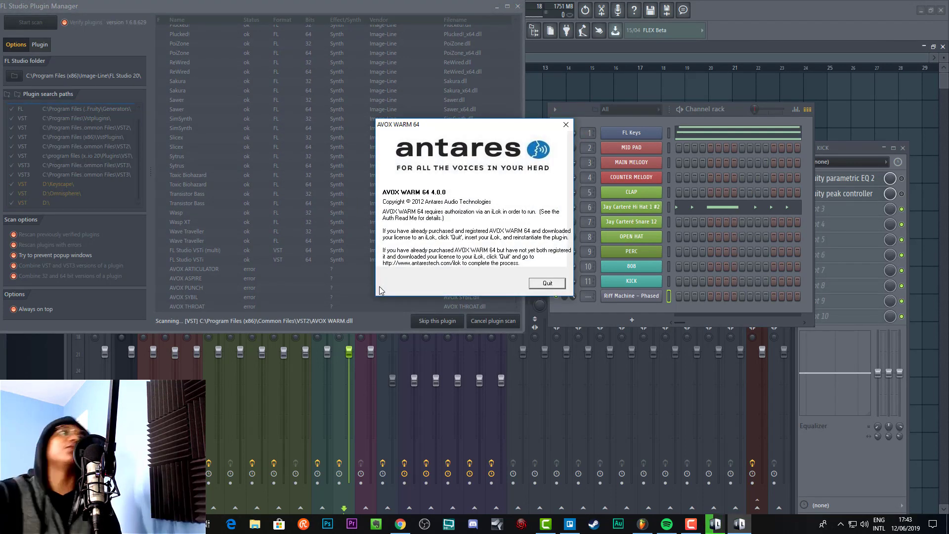
click(566, 125)
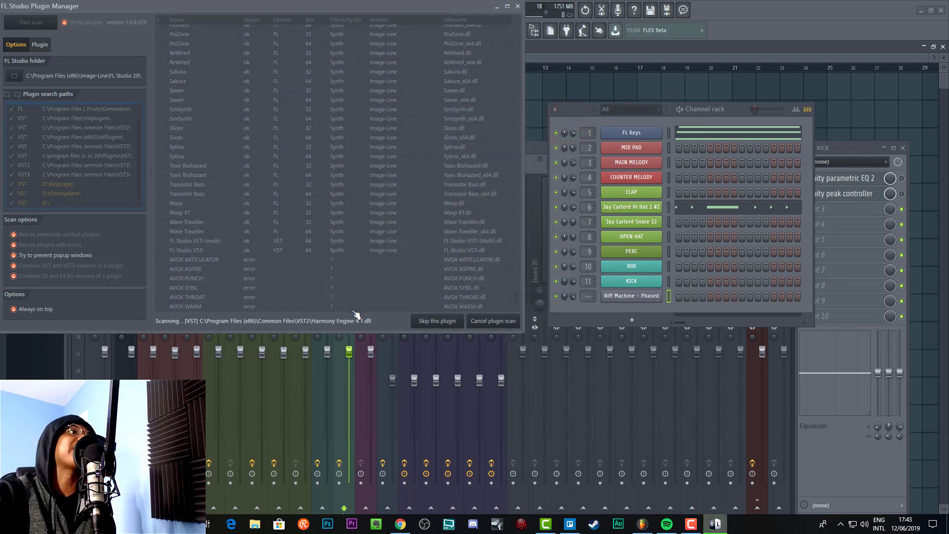
click(492, 321)
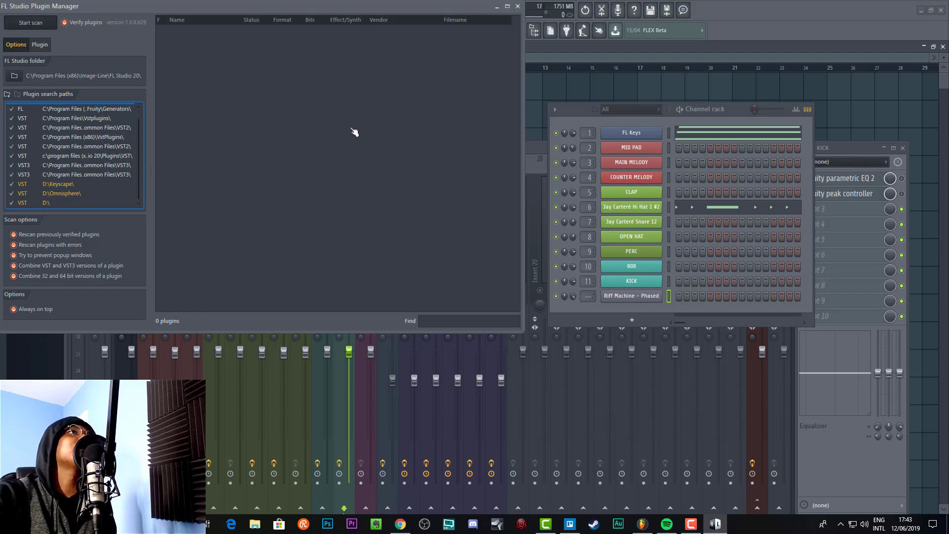
- Move the Plugin Manager down-right and rescan all folders, restoring the 145-plugin list
drag(304, 10, 323, 37)
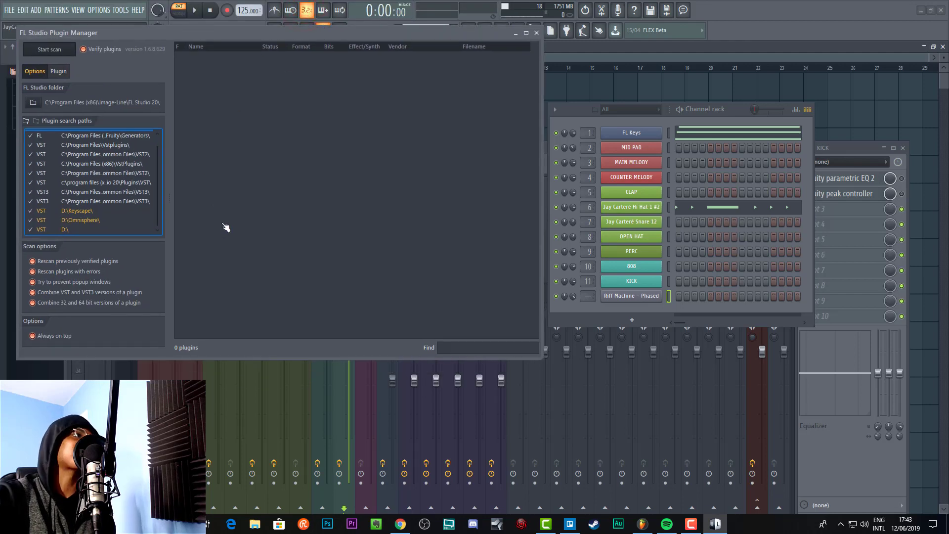
click(51, 52)
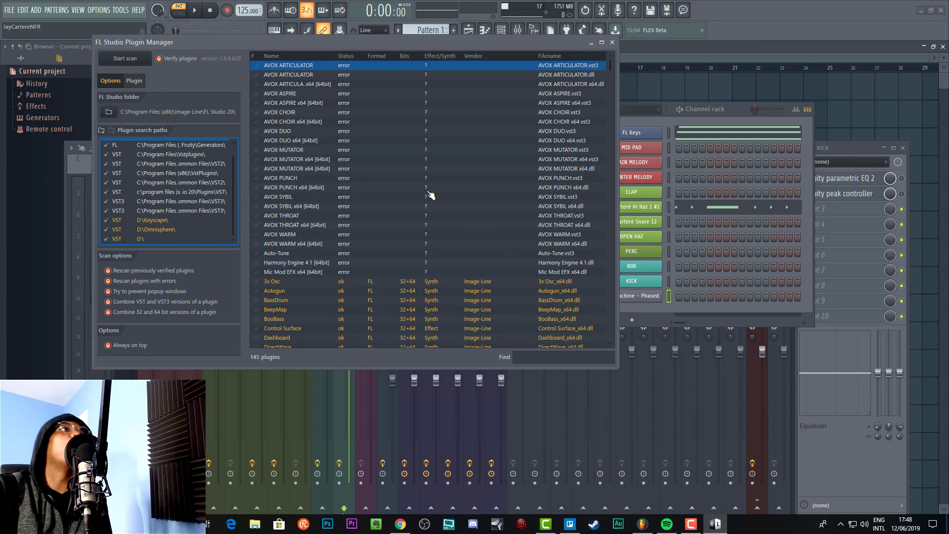
scroll(425, 193, down, 5)
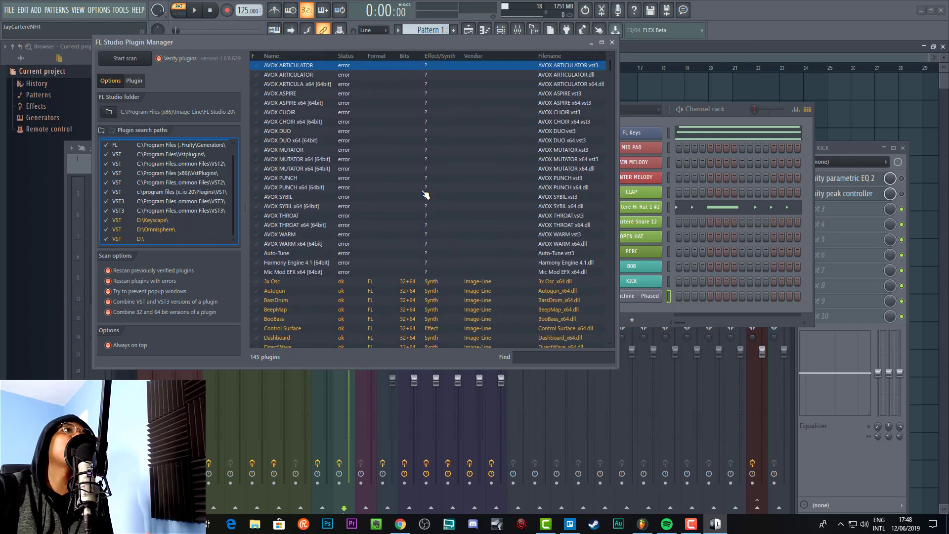
scroll(424, 192, down, 15)
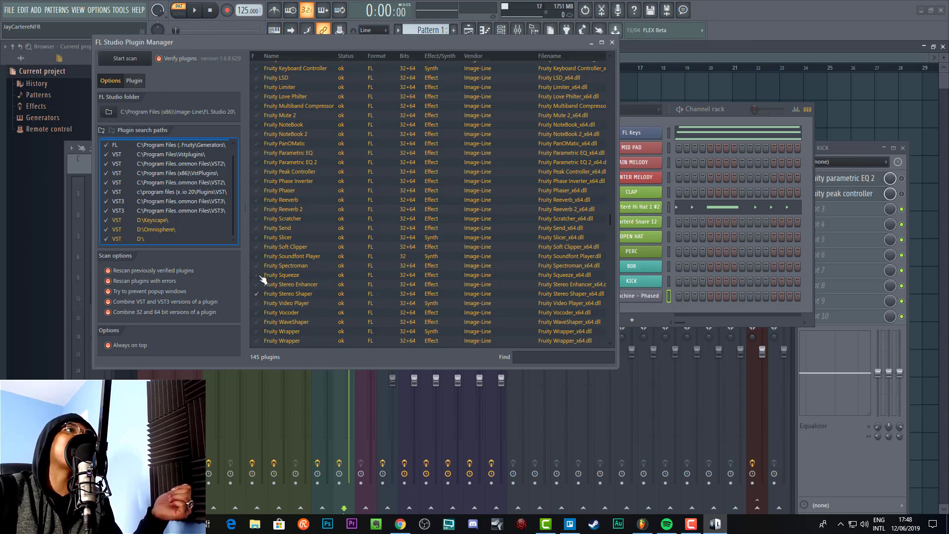
- Enable Fruity Squeeze in the Plugin Manager, checking mixer slot 3's plugin list before and after
click(843, 214)
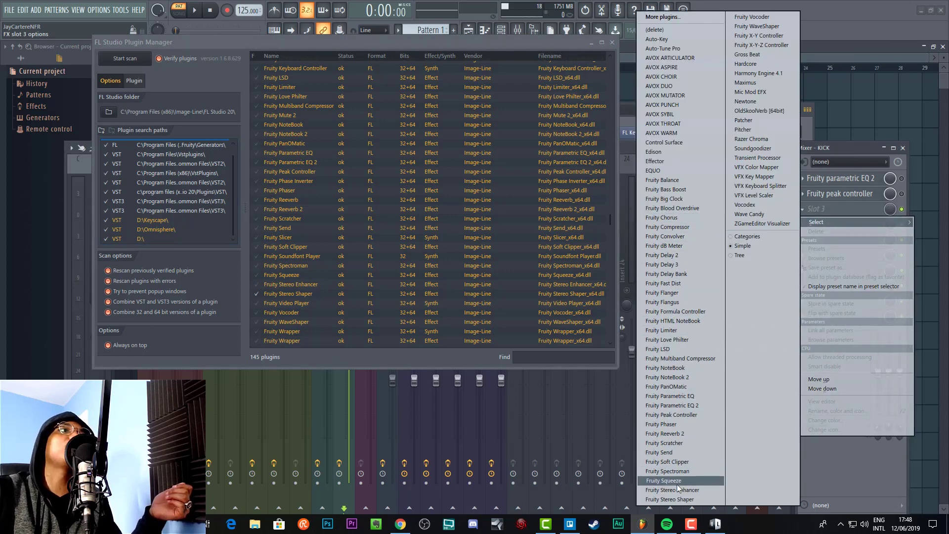
click(259, 278)
click(259, 278)
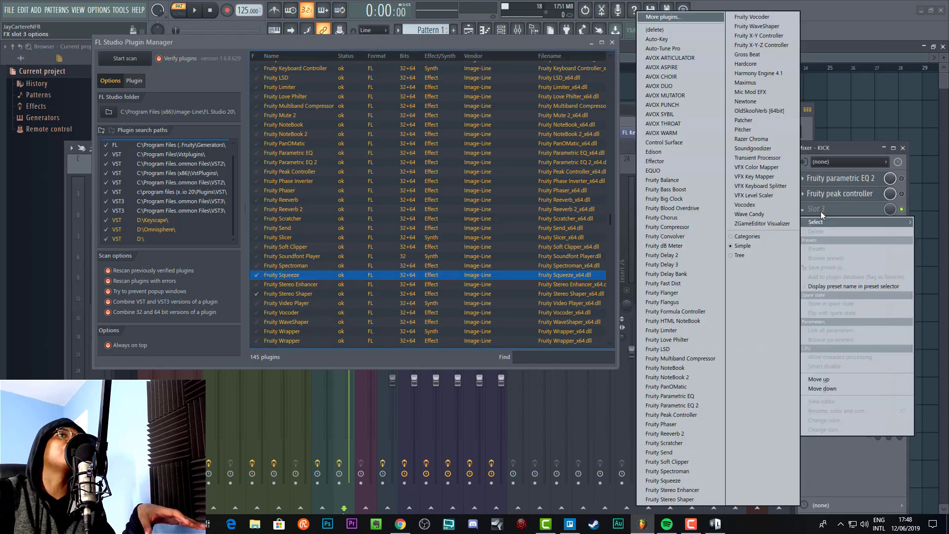
click(821, 209)
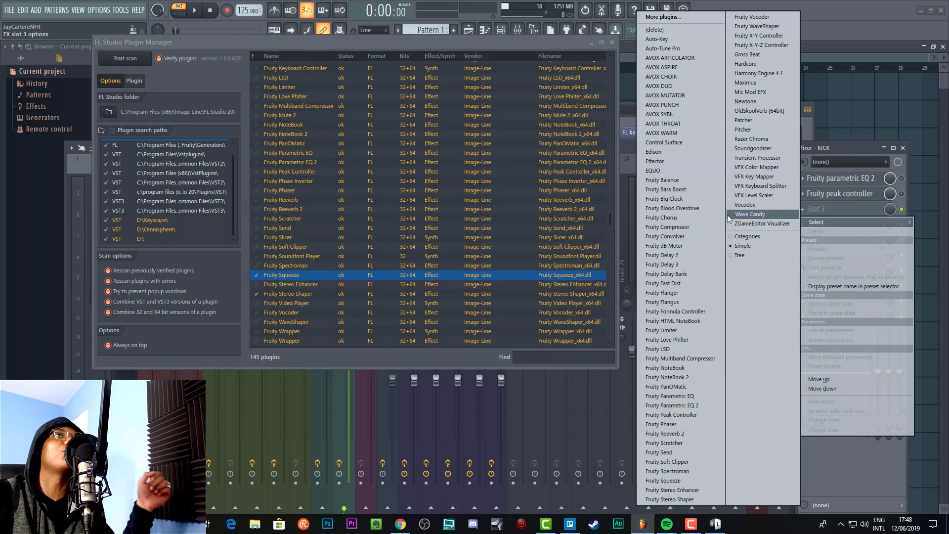
click(265, 280)
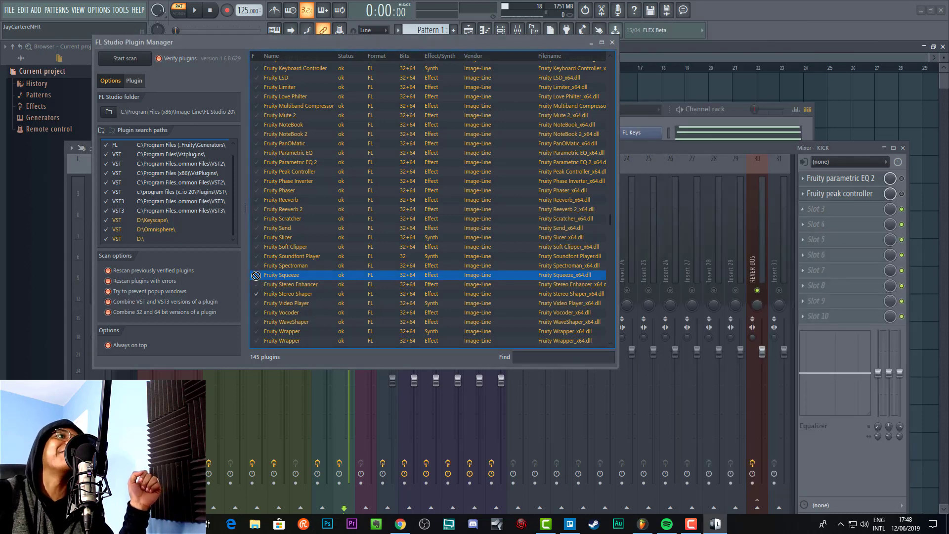
scroll(296, 312, down, 10)
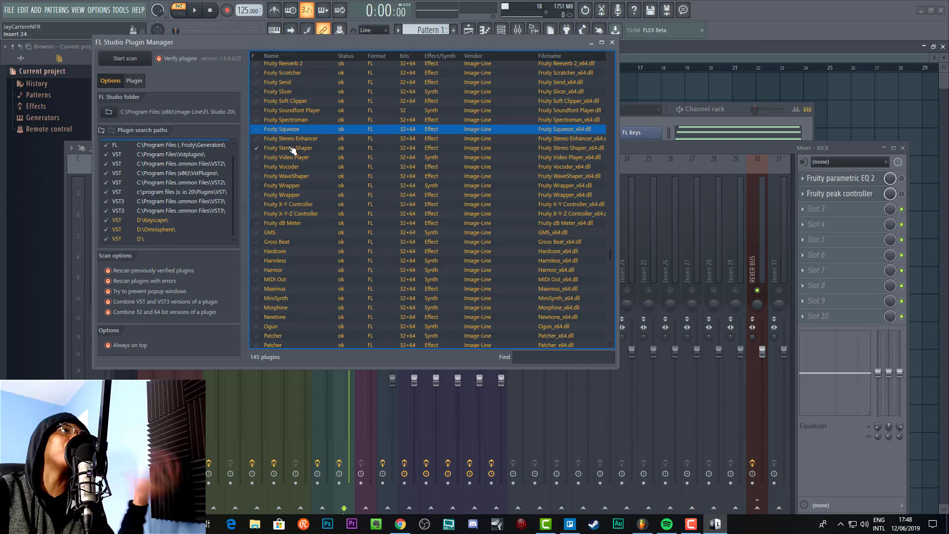
scroll(415, 165, down, 10)
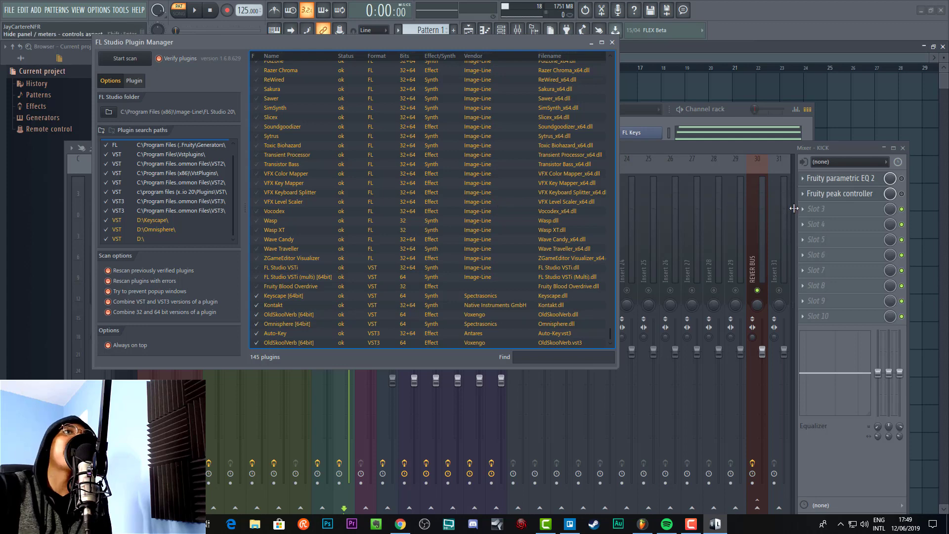
- Check slot 3's list, then group the channel rack's add-instrument list by Categories, showing Keyscape, Kontakt and Omnisphere
click(821, 208)
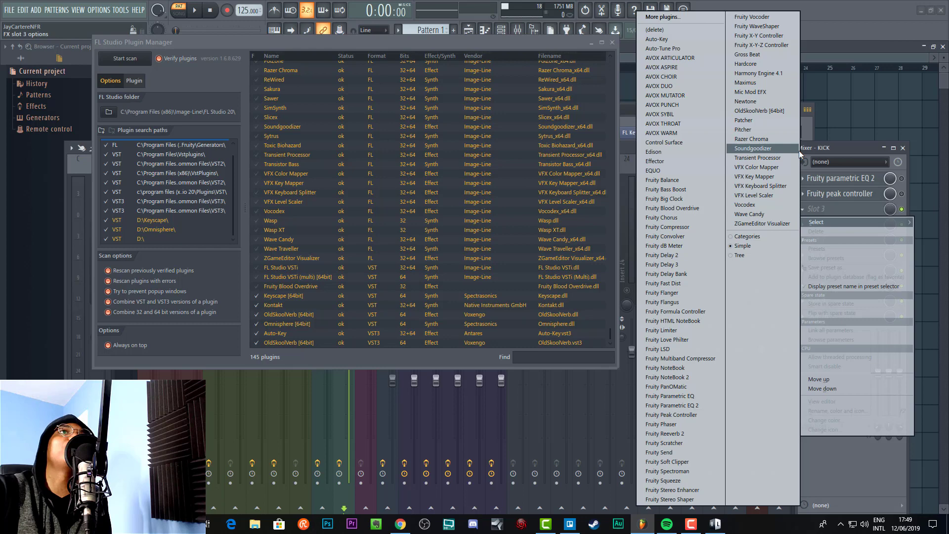
click(834, 143)
click(660, 123)
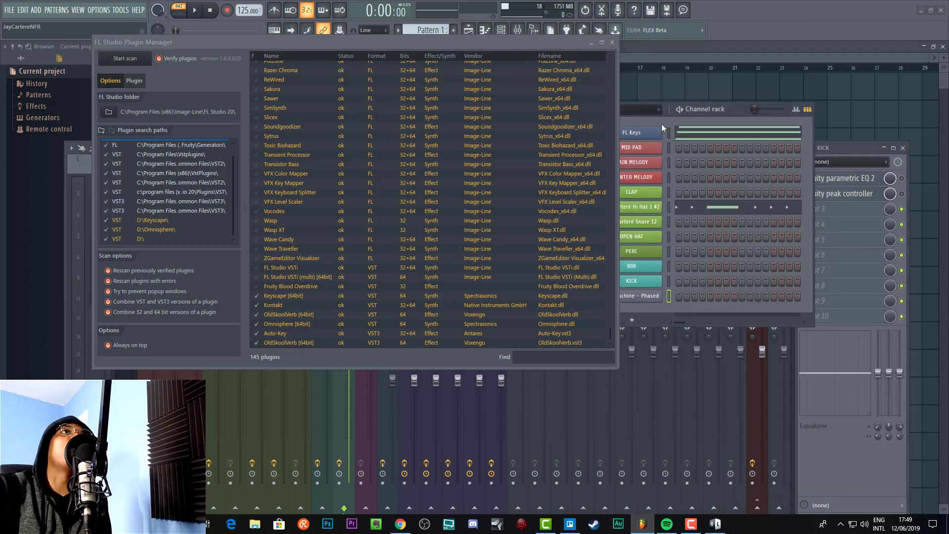
click(638, 318)
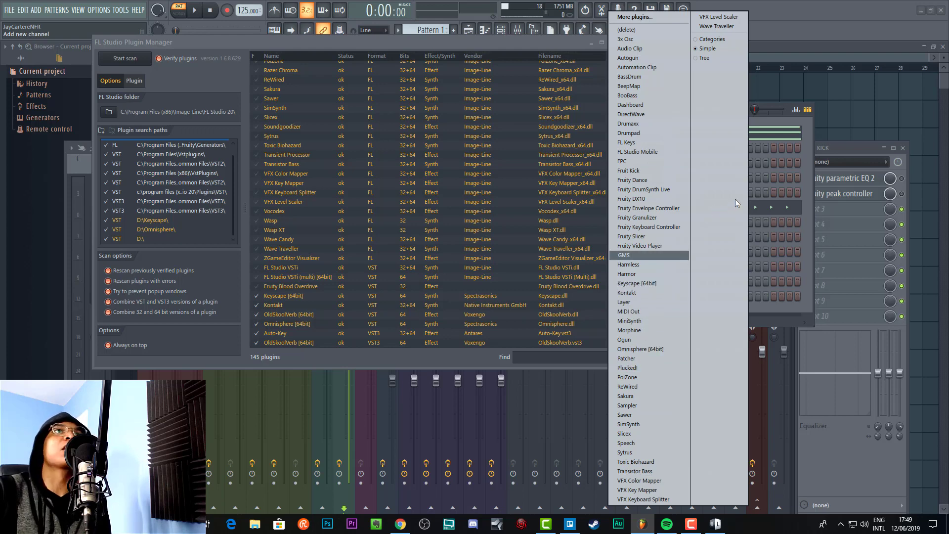
click(712, 36)
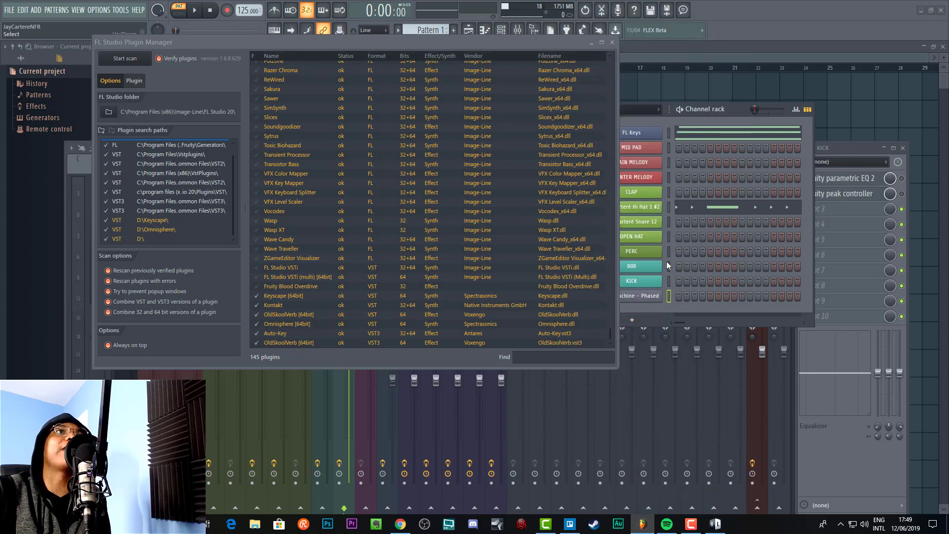
click(632, 320)
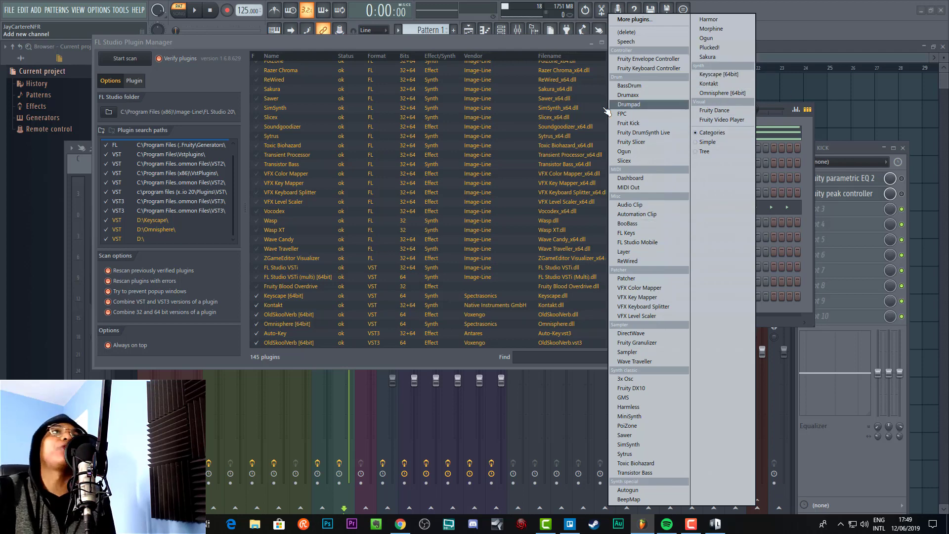
click(521, 43)
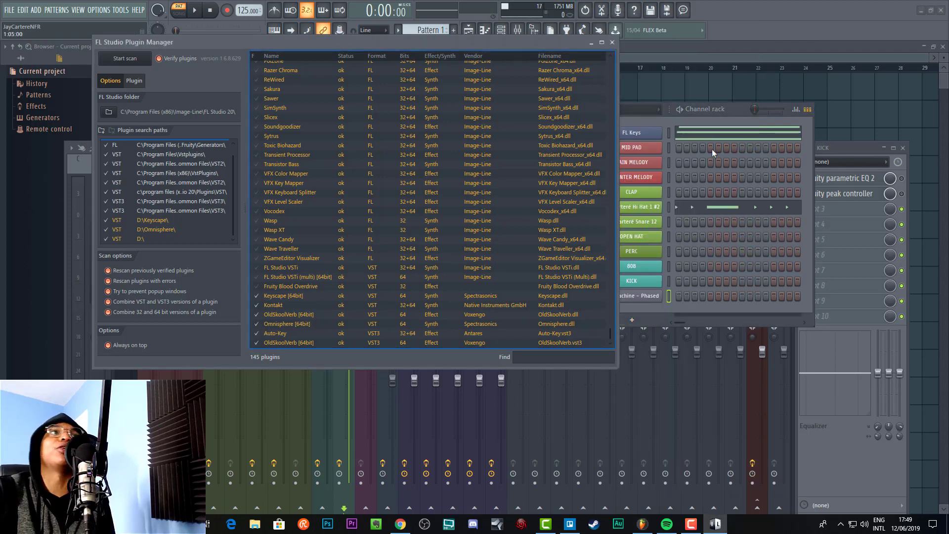